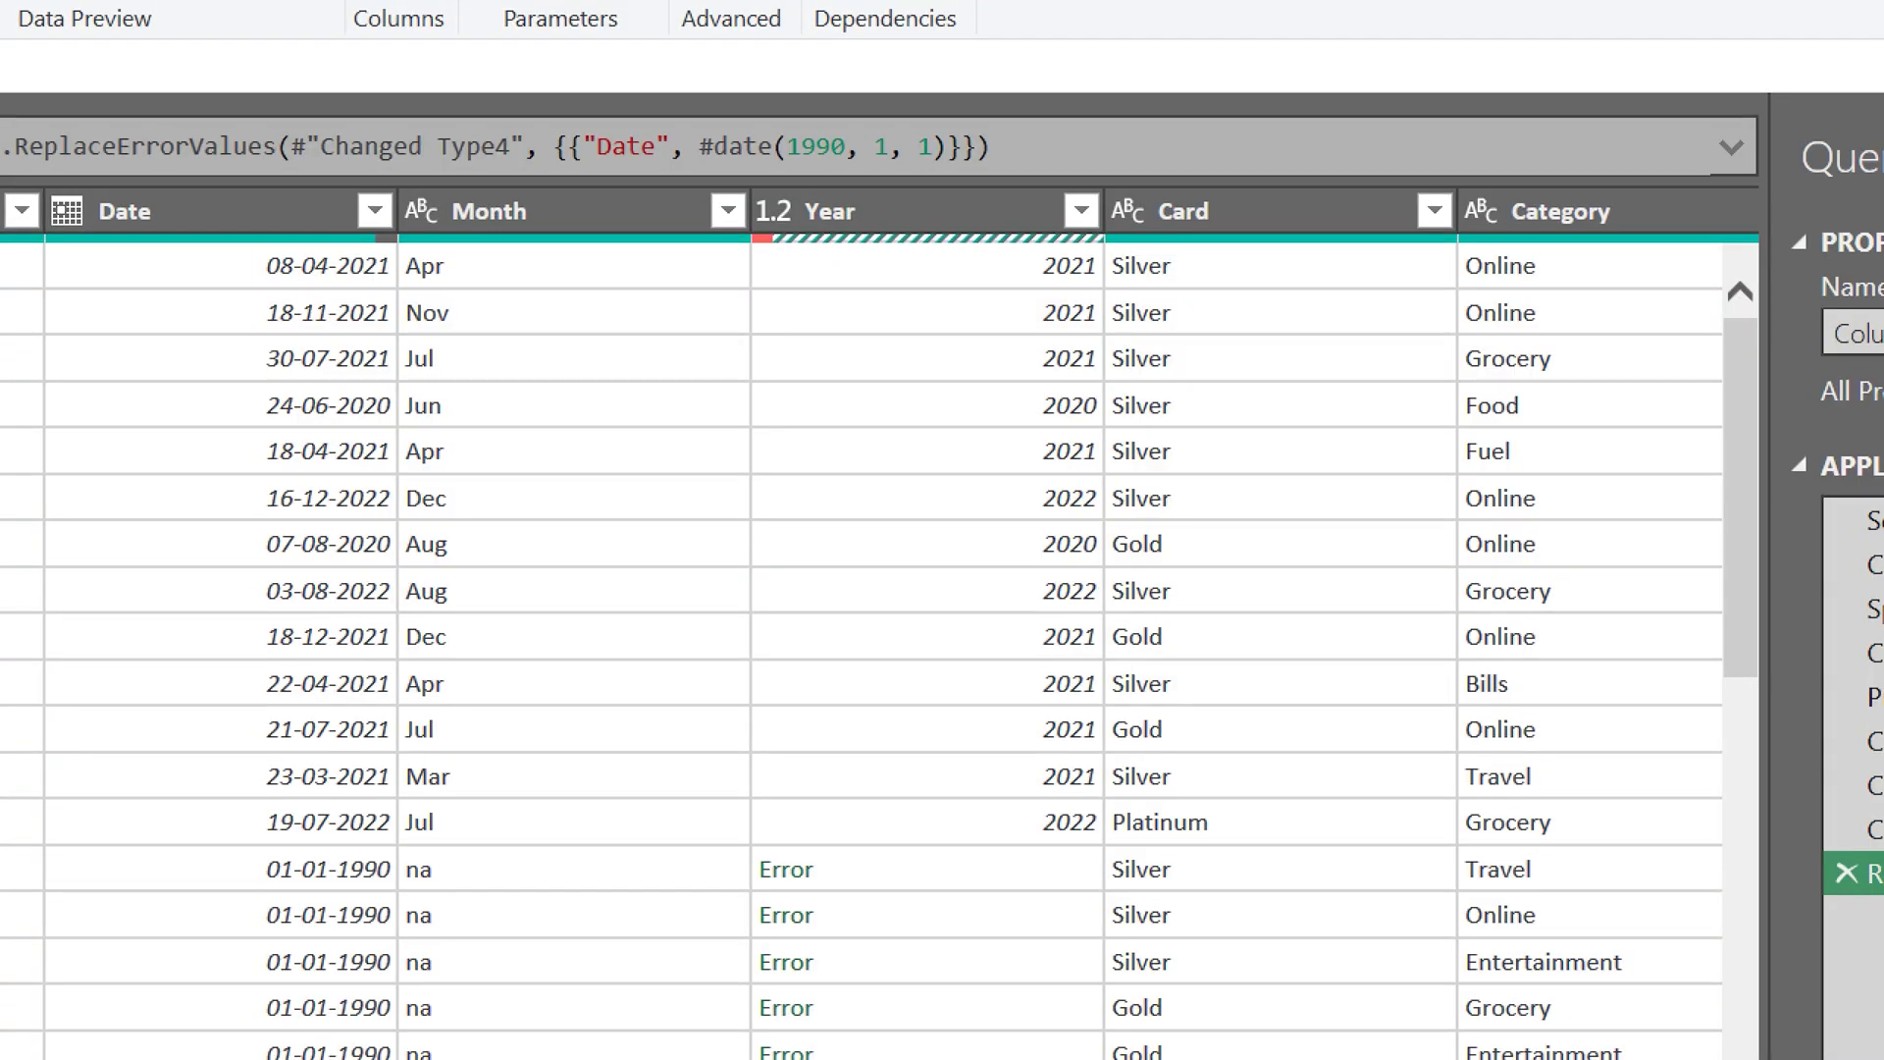
- Check the Card, Date and Year quality summaries, with Year showing 22 errors (2%)
click(1276, 231)
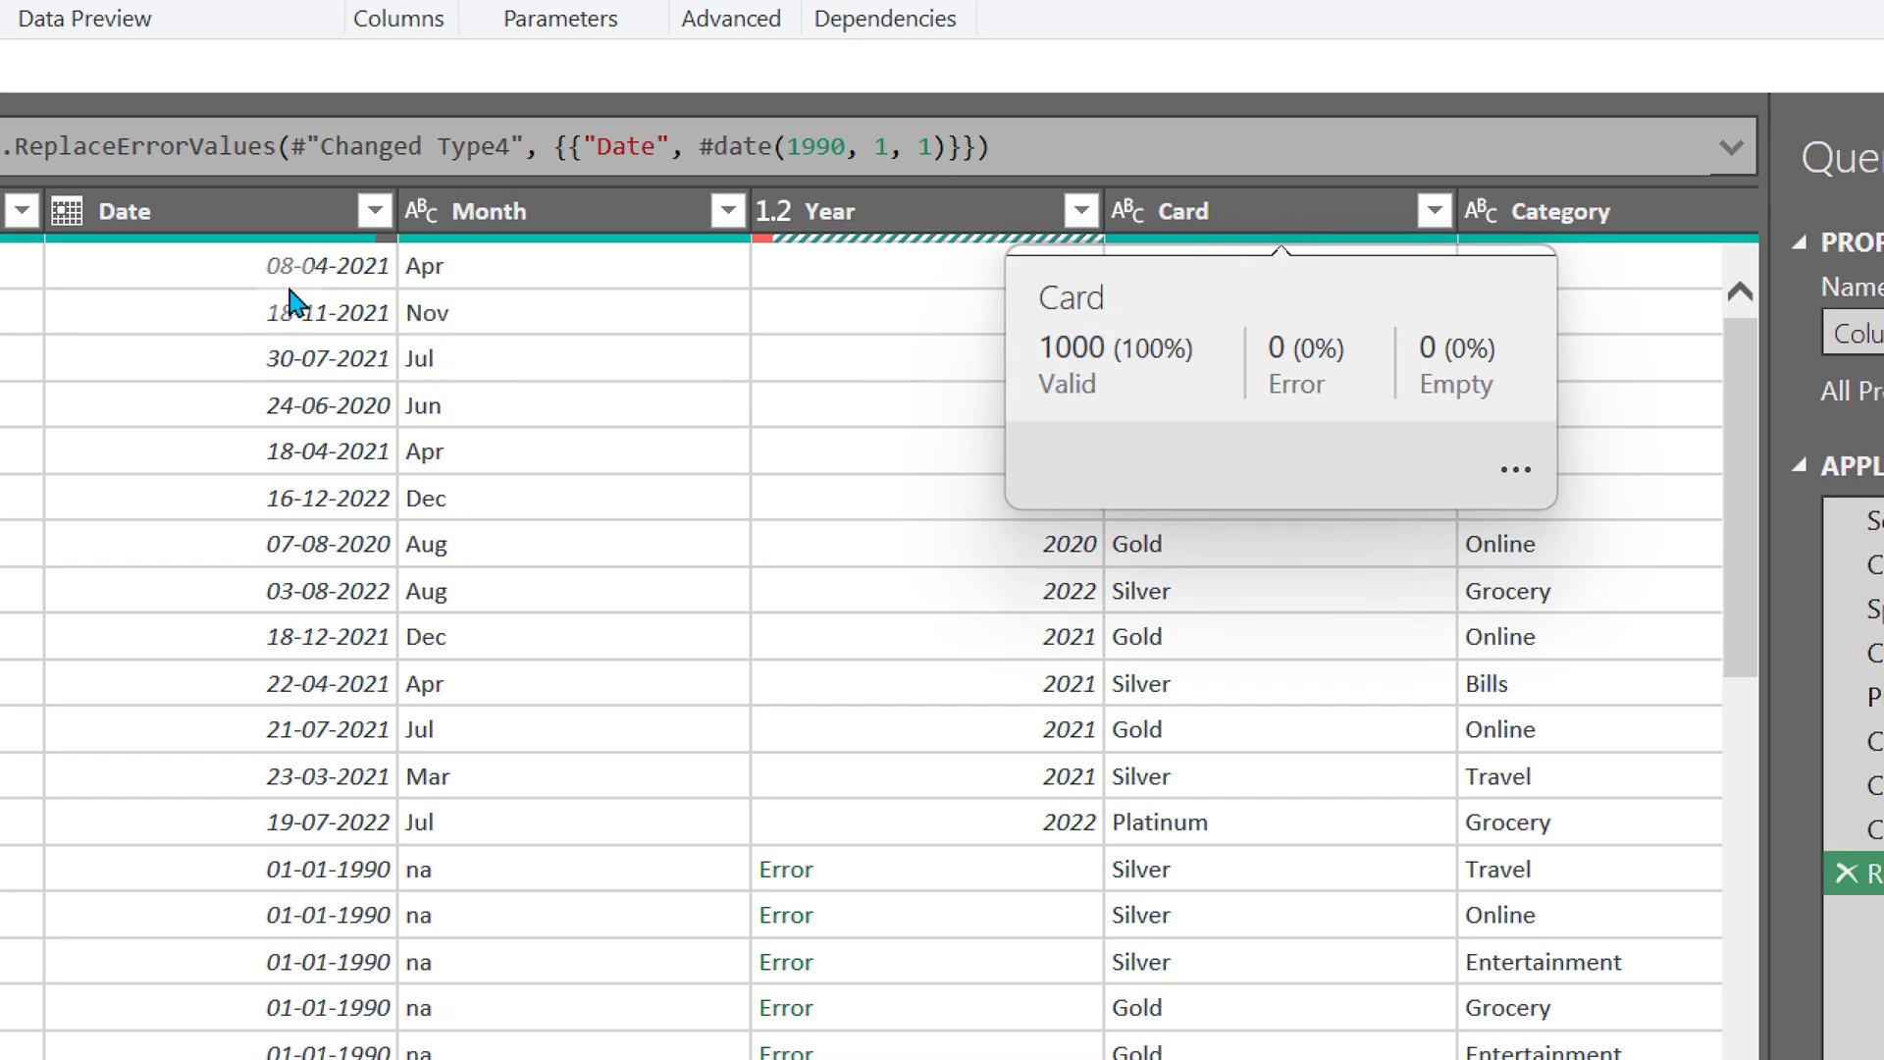
click(210, 240)
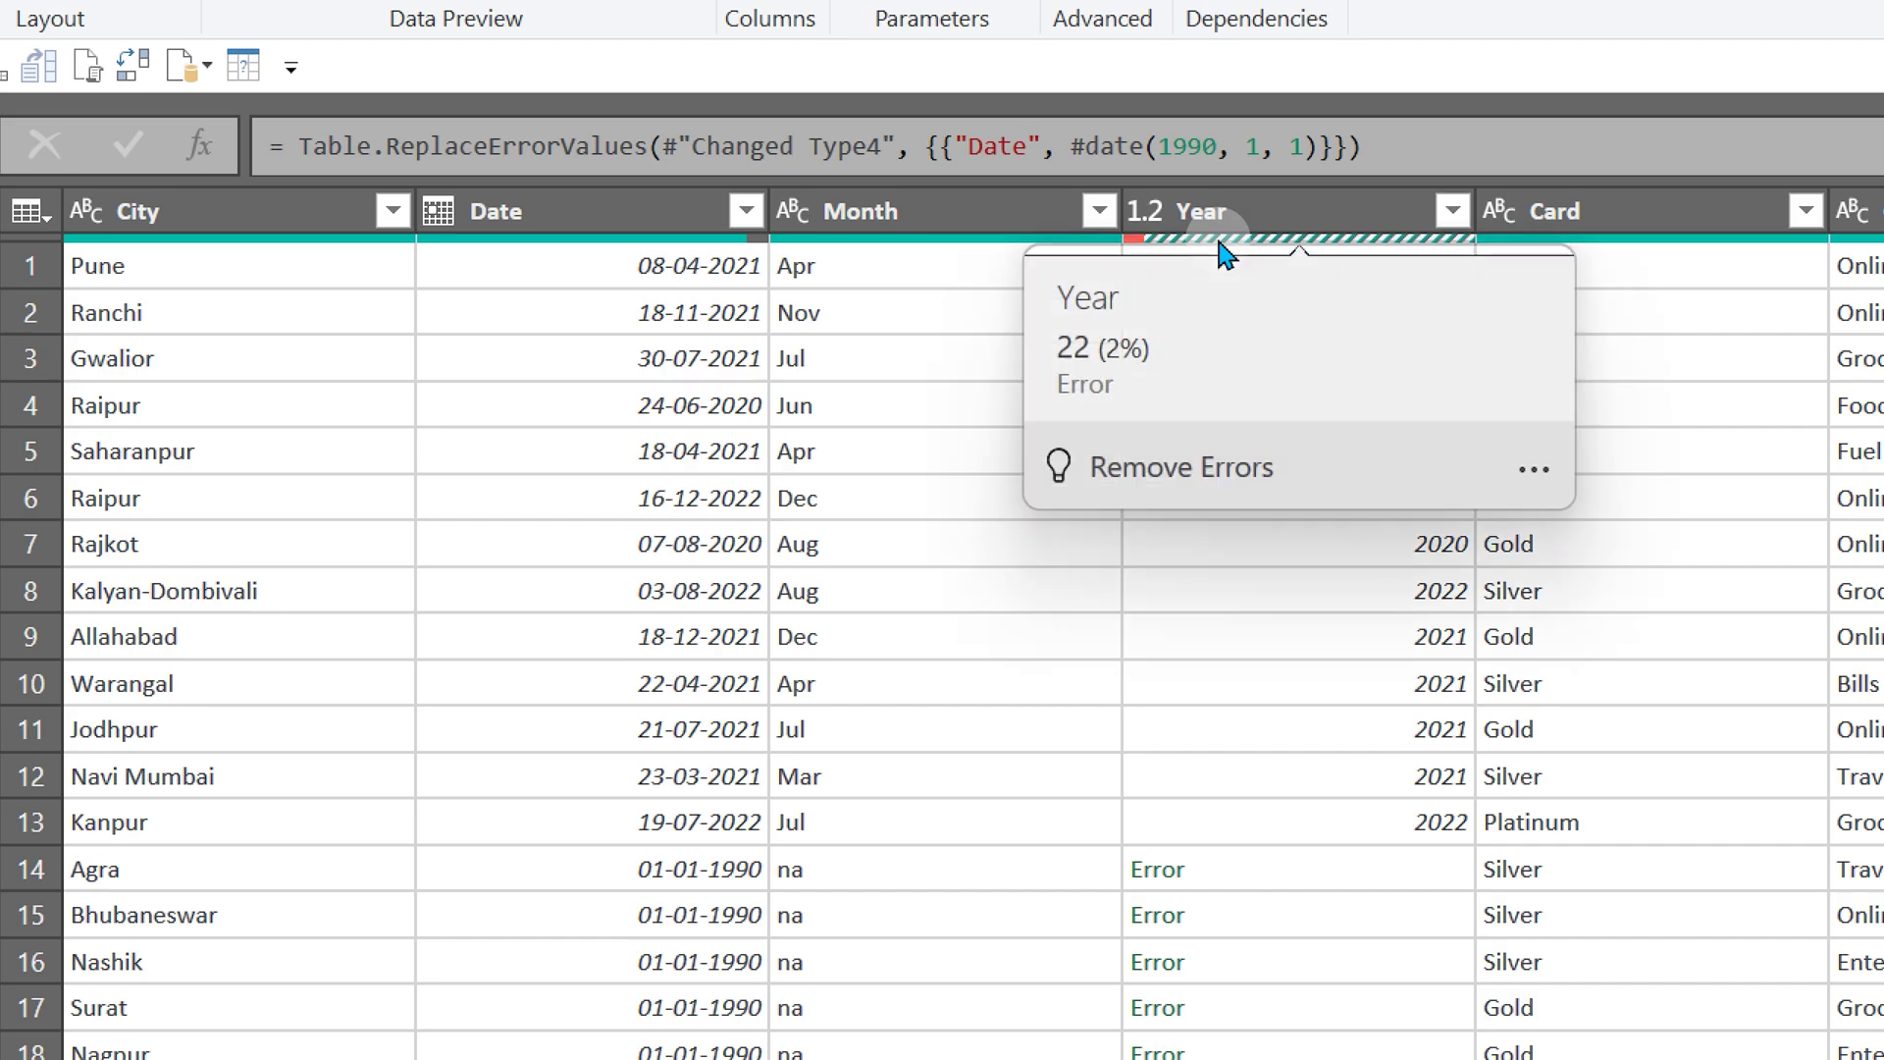
mouse_move(1296, 237)
click(1220, 485)
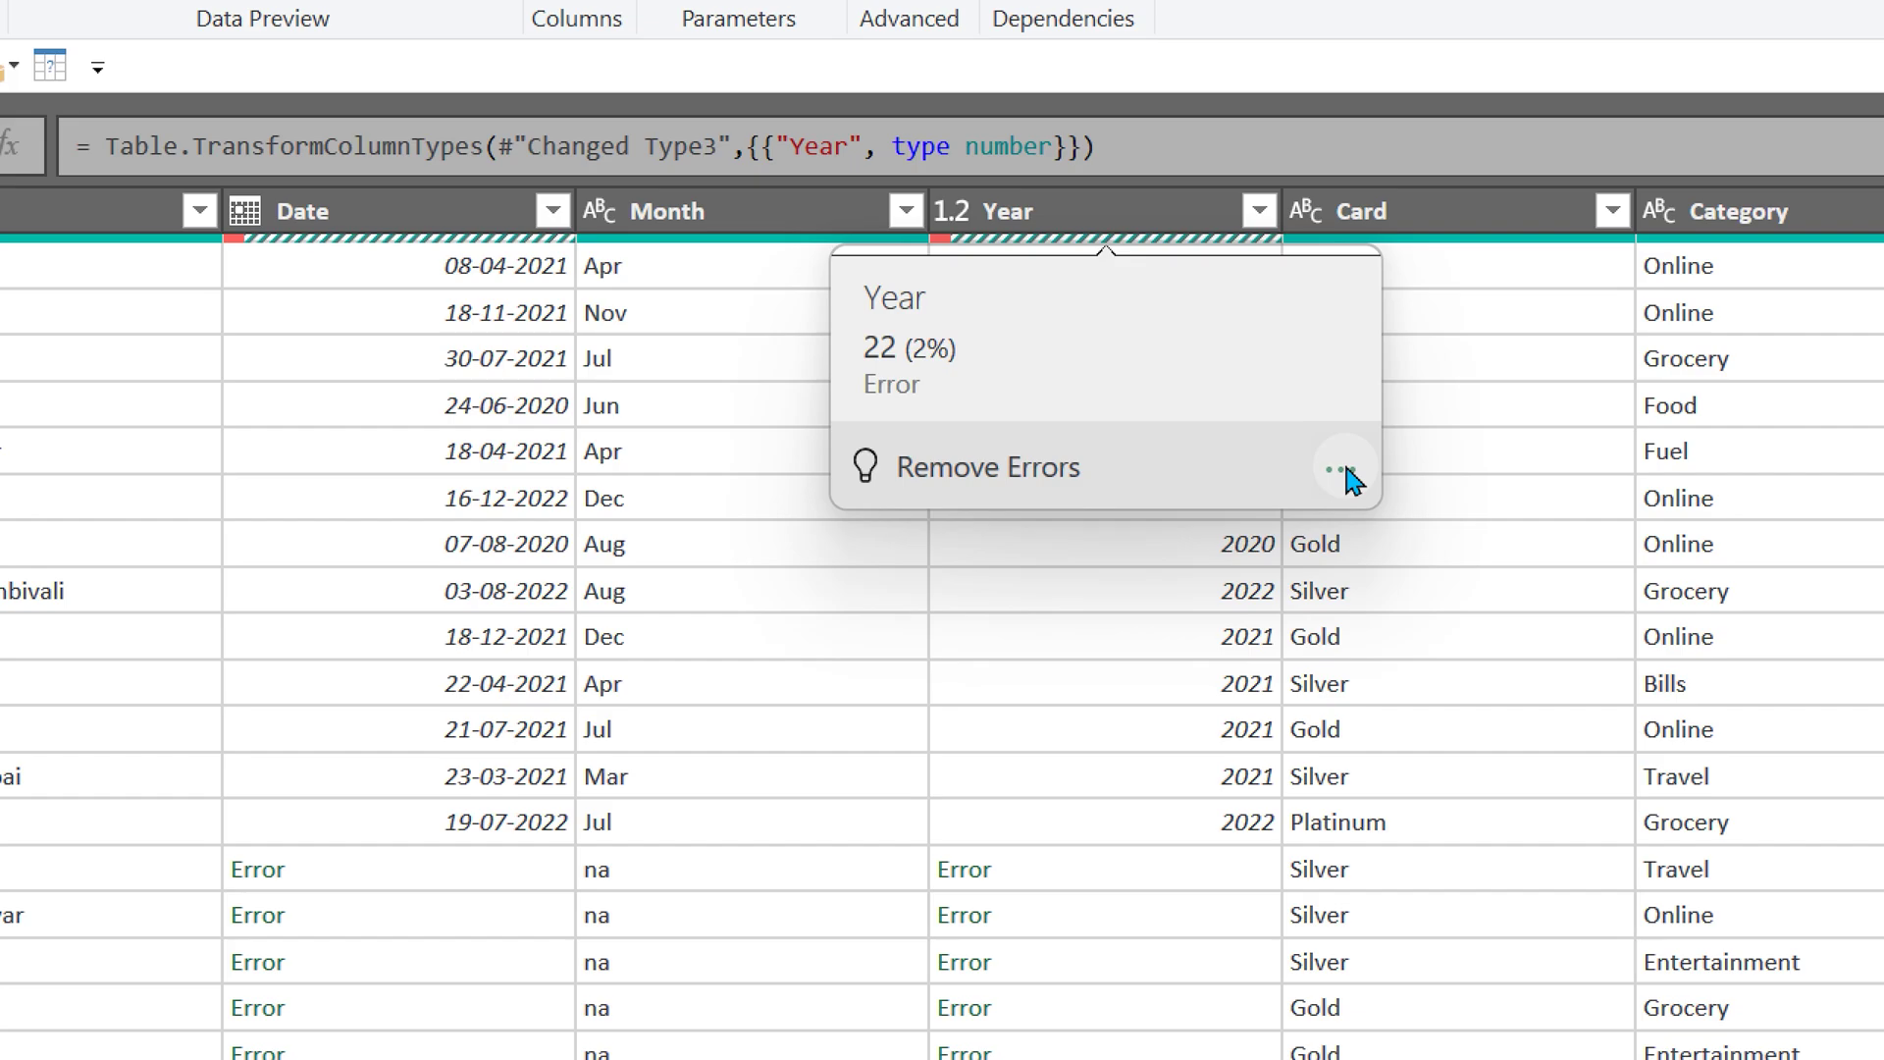
- Browse the extra error-handling options for Year, then dismiss them without applying any
click(1342, 472)
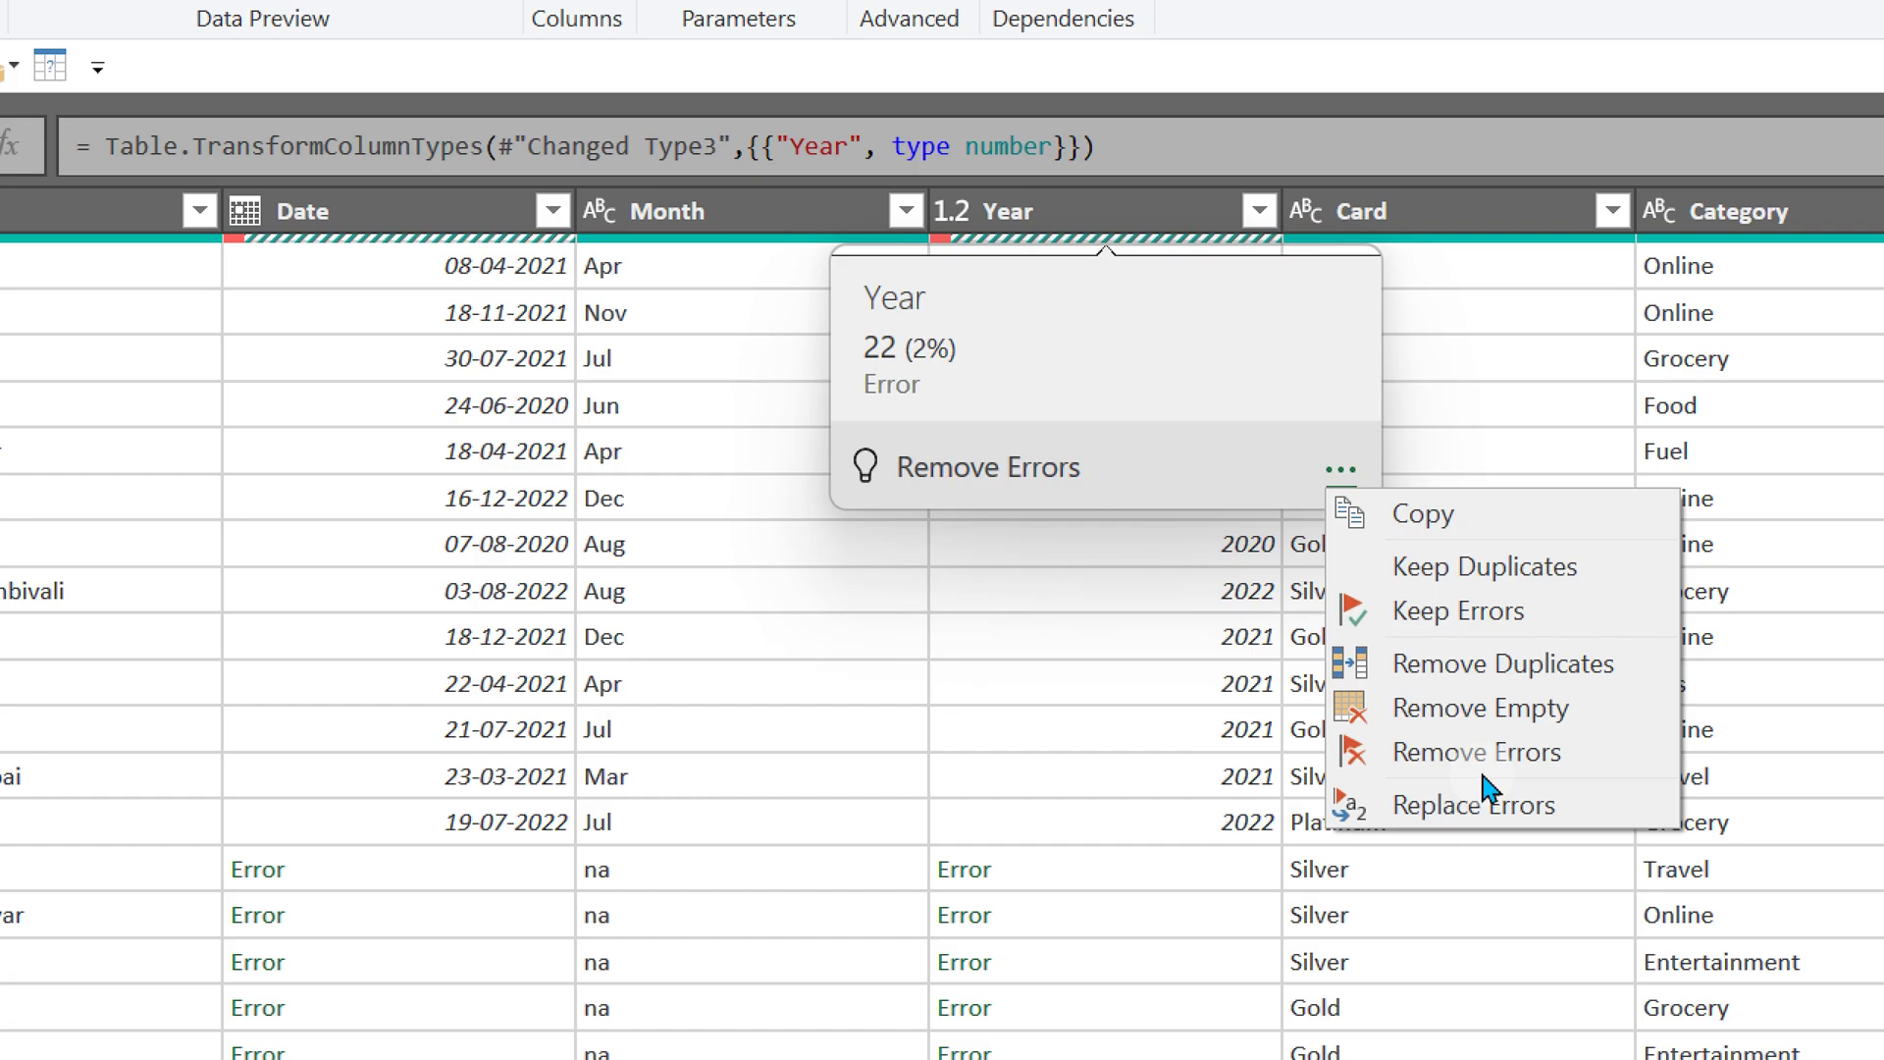
click(705, 765)
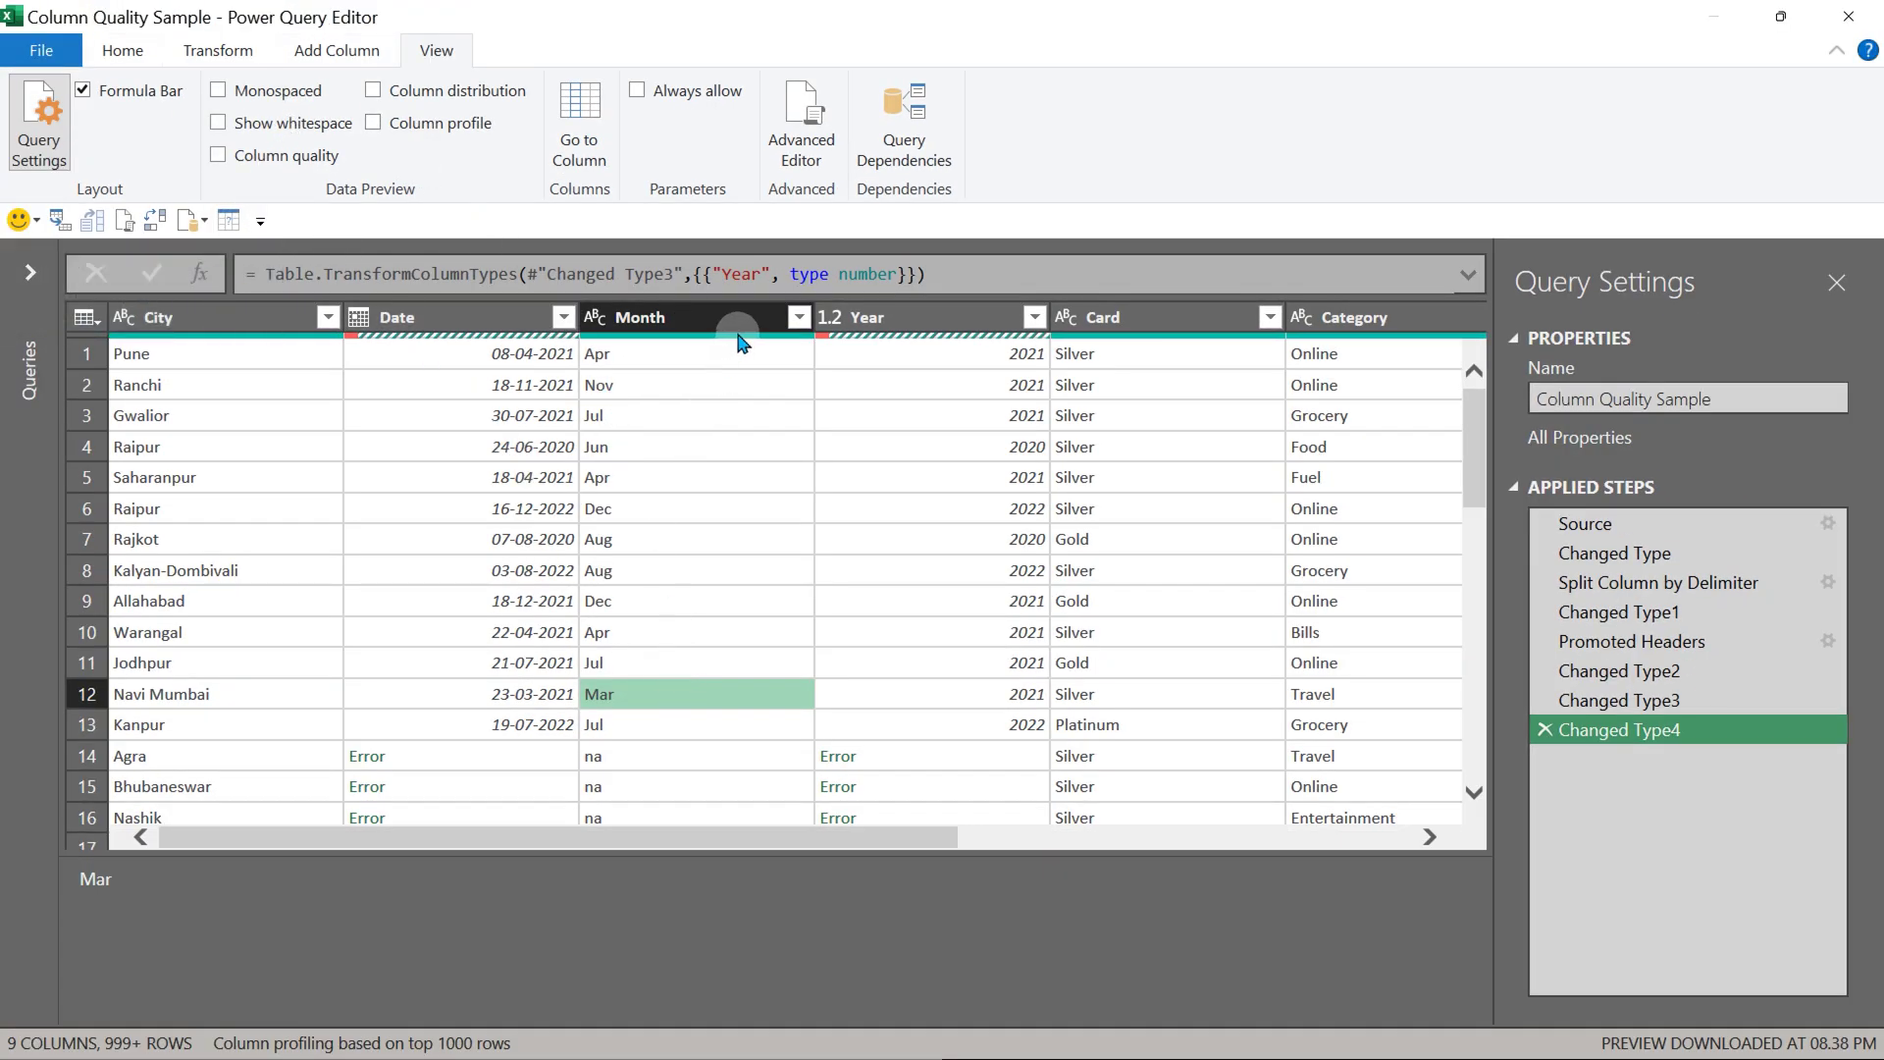
mouse_move(699, 335)
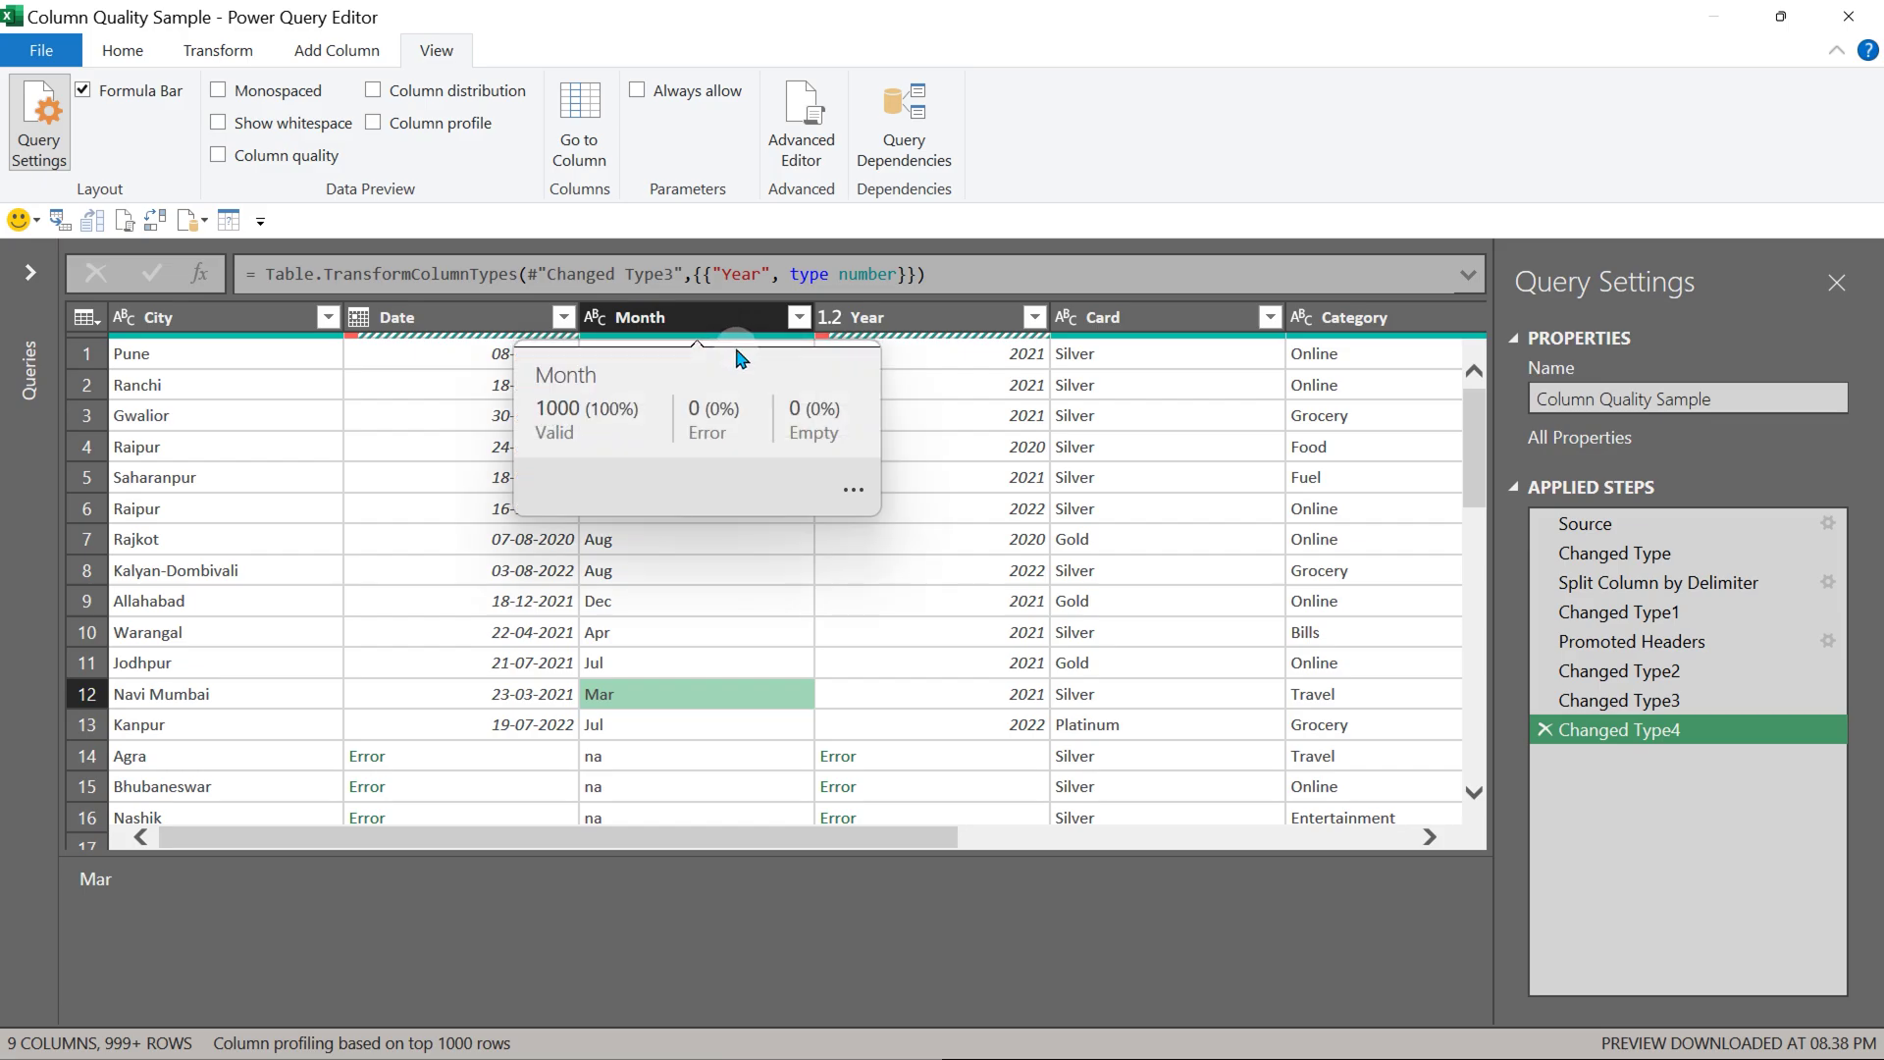
- Turn on Column quality and Column distribution, and glance at the Month column's actions list
click(299, 159)
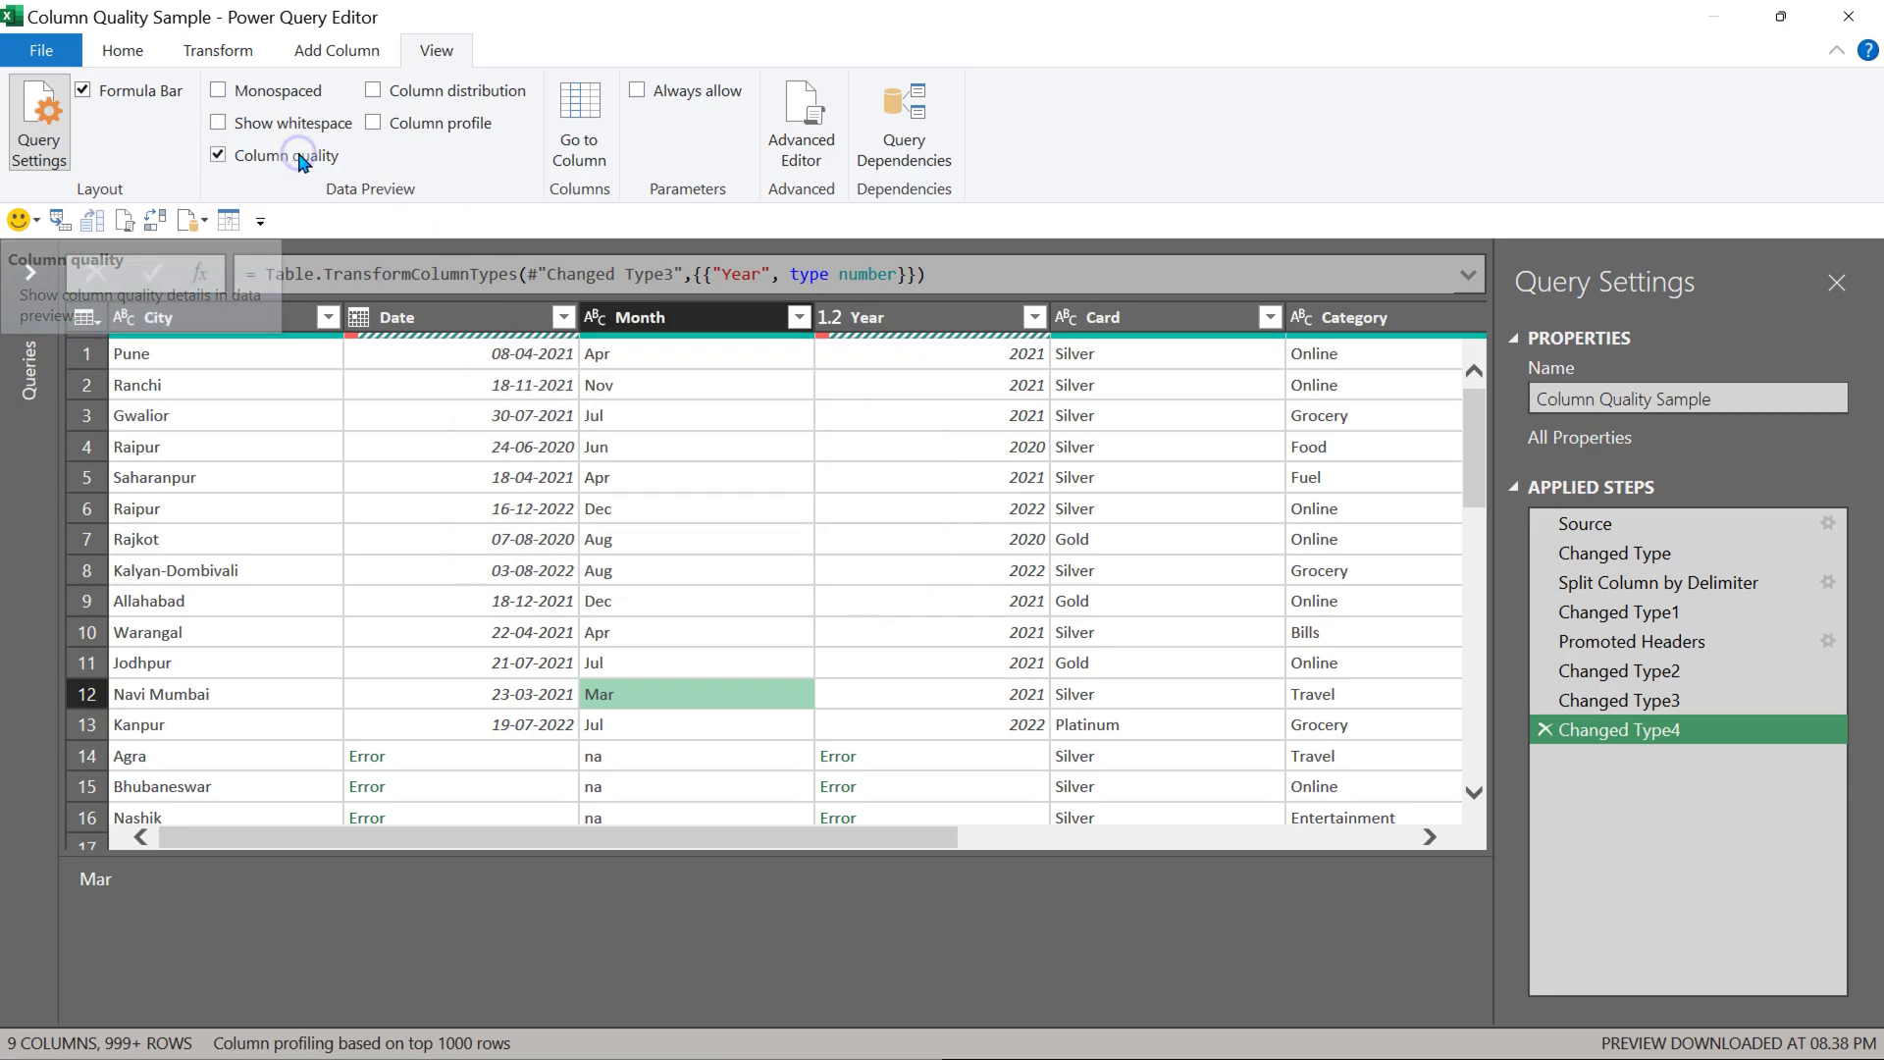
mouse_move(486, 380)
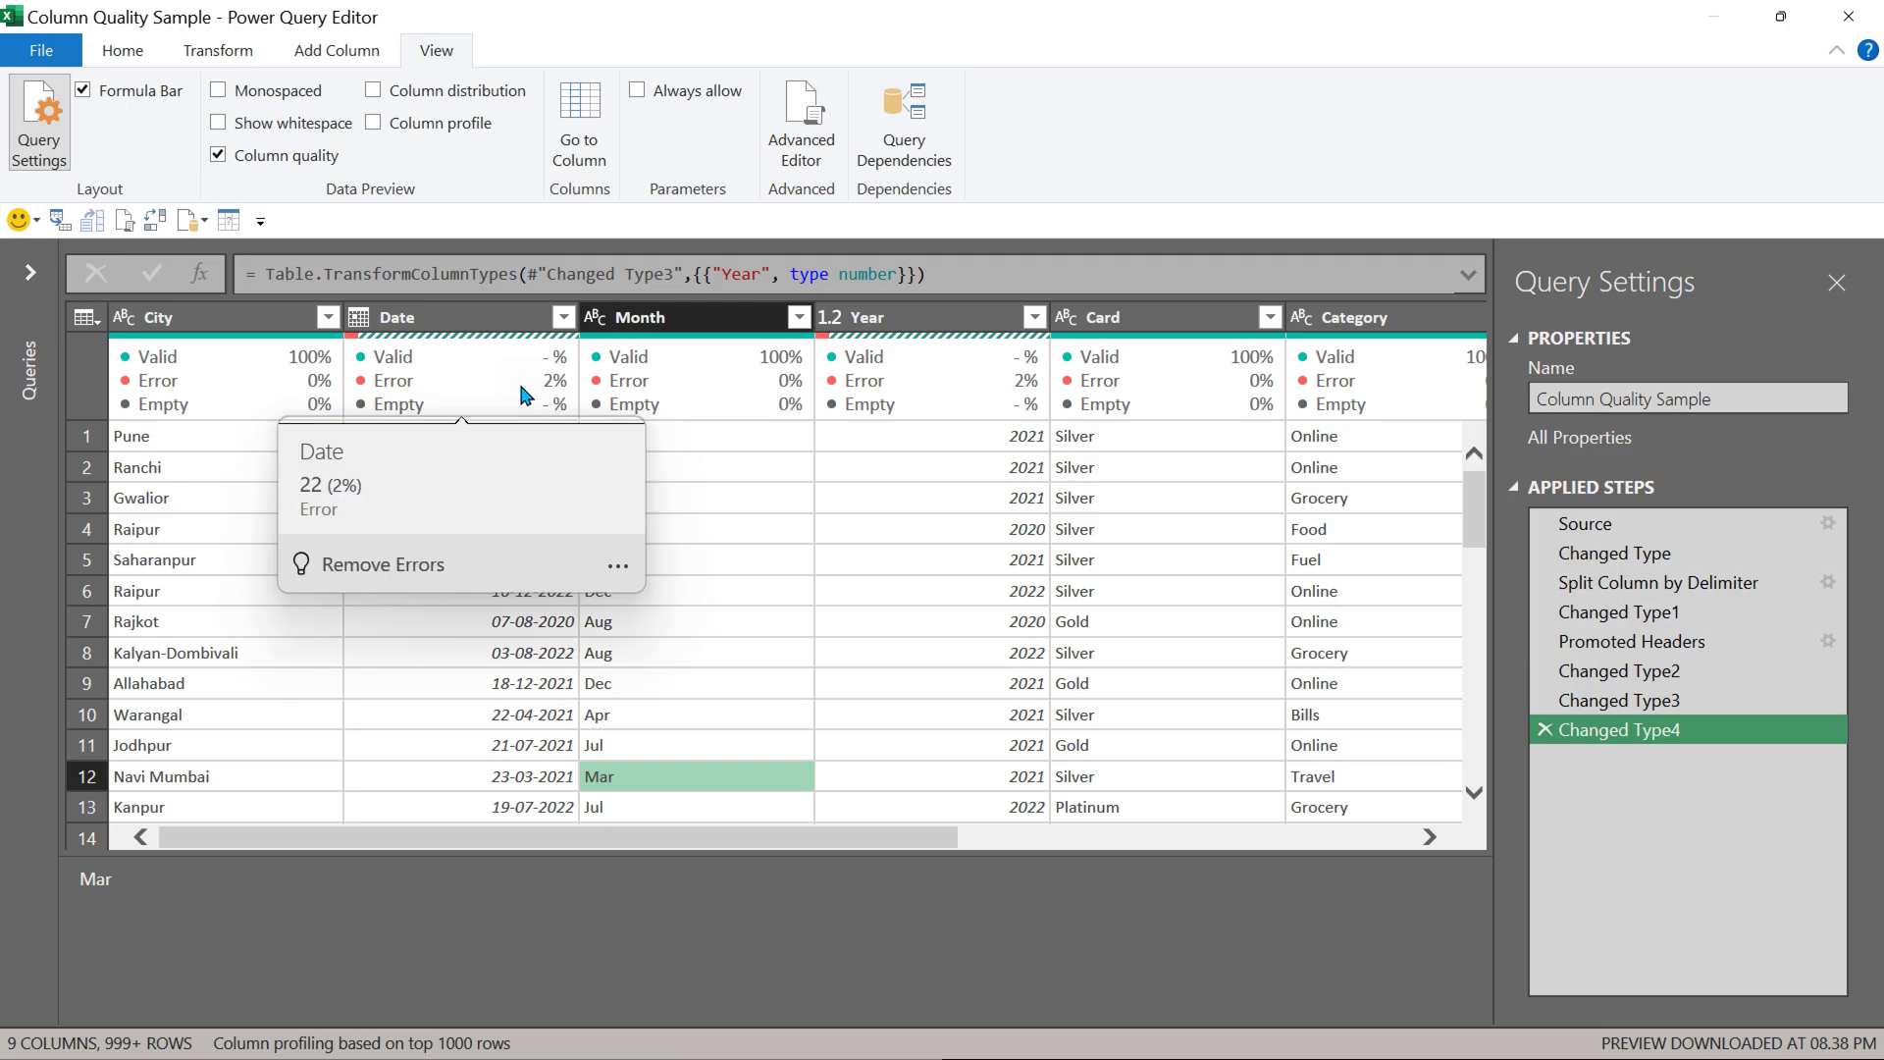
click(468, 93)
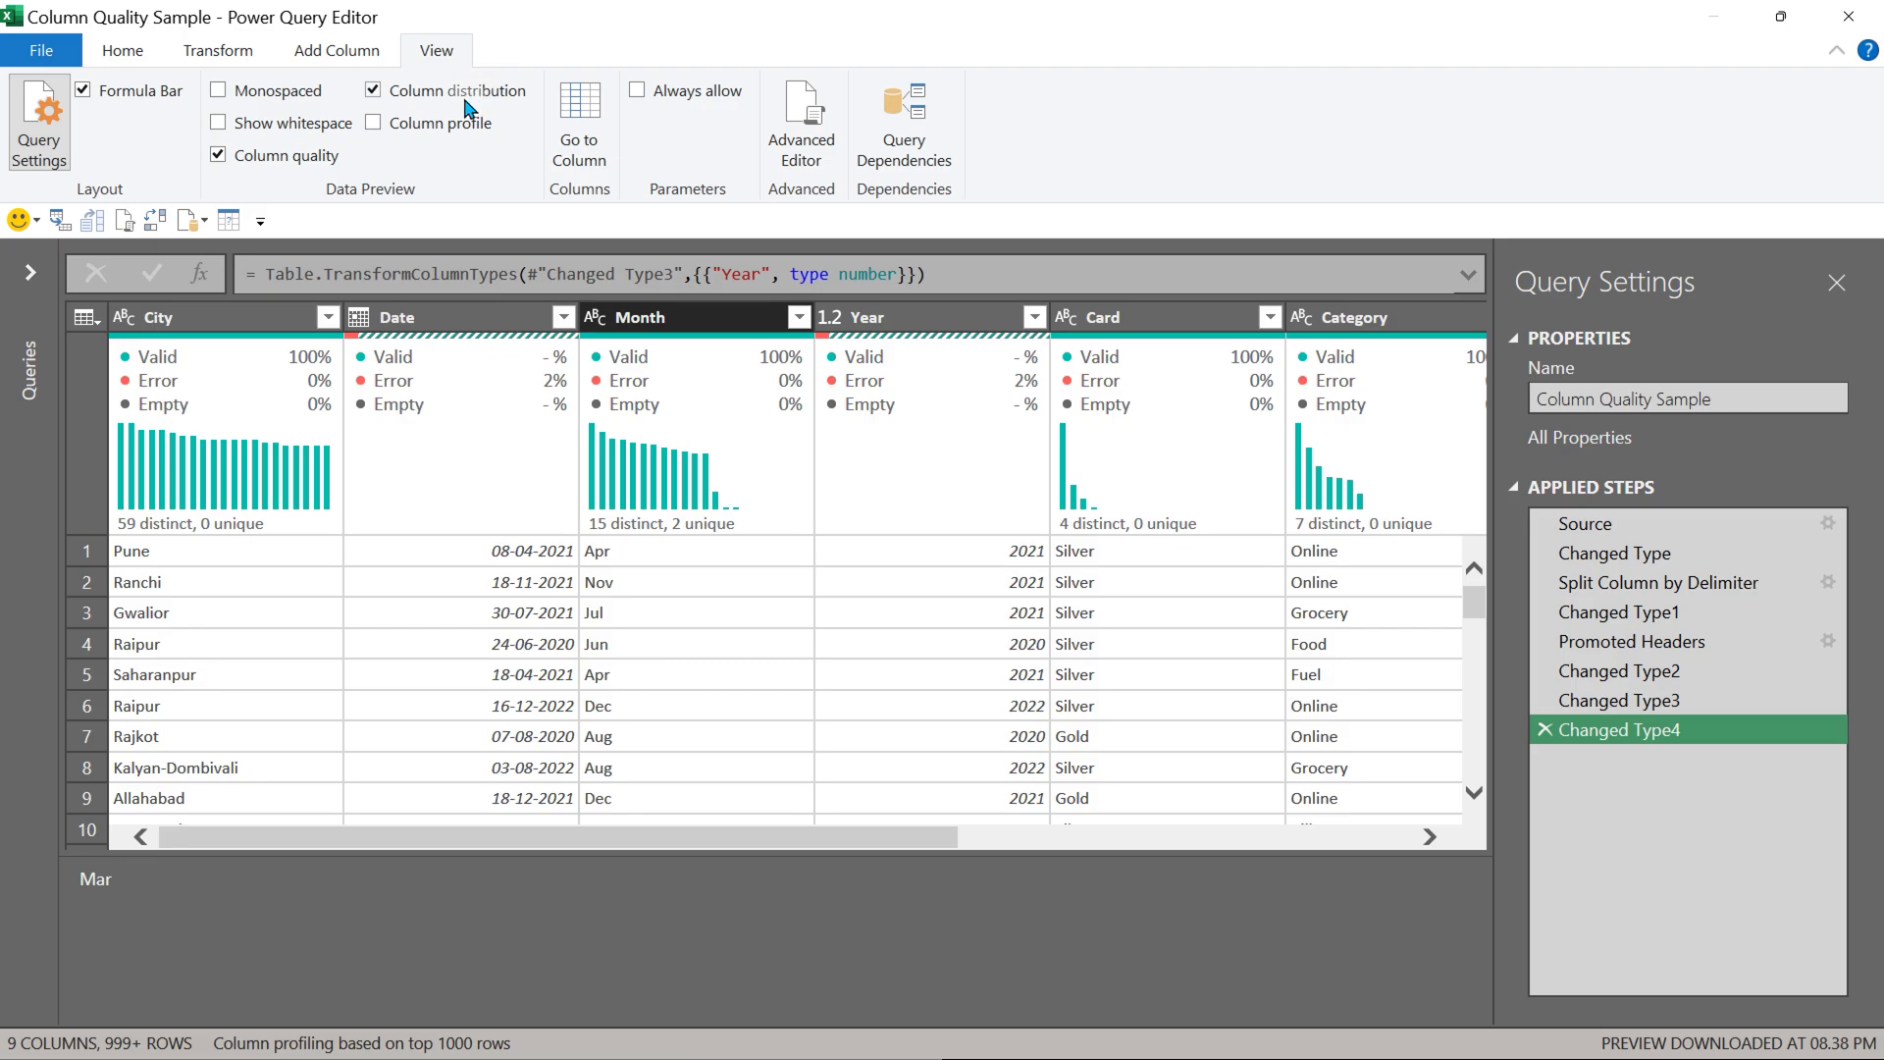
mouse_move(660, 471)
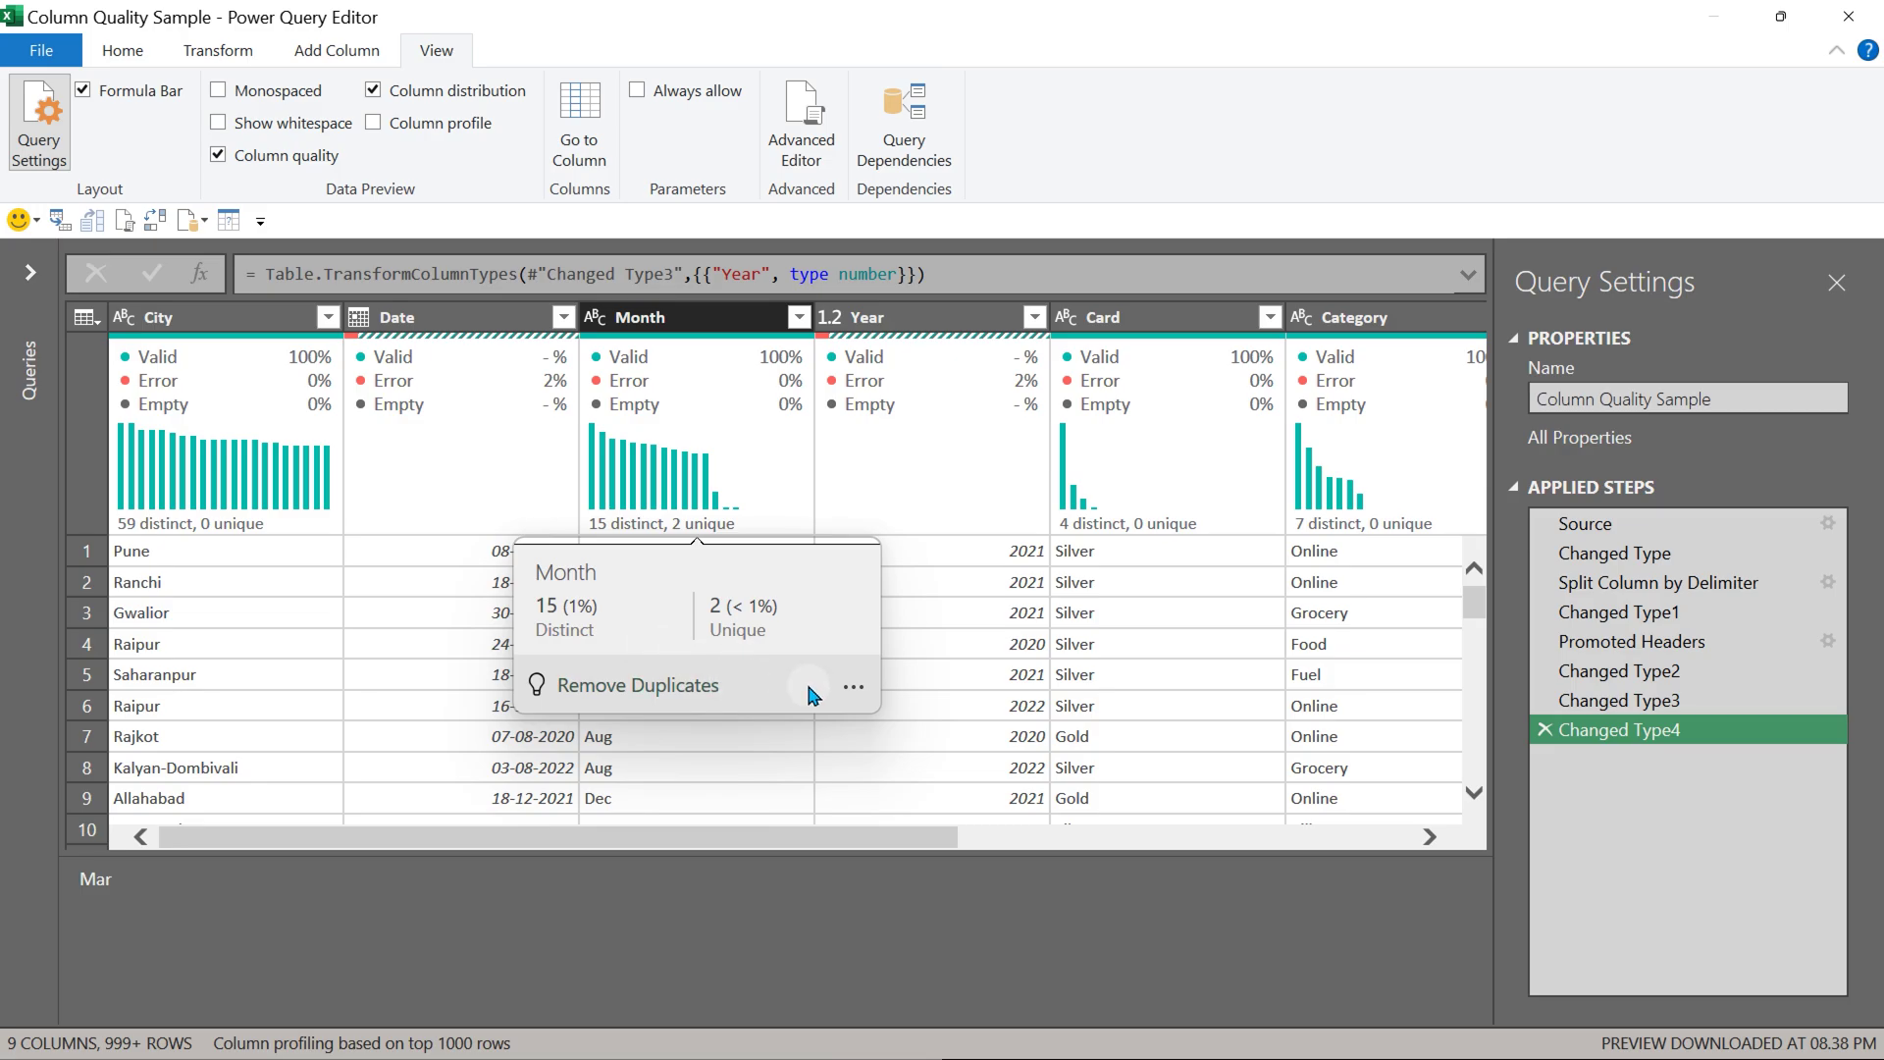
click(852, 687)
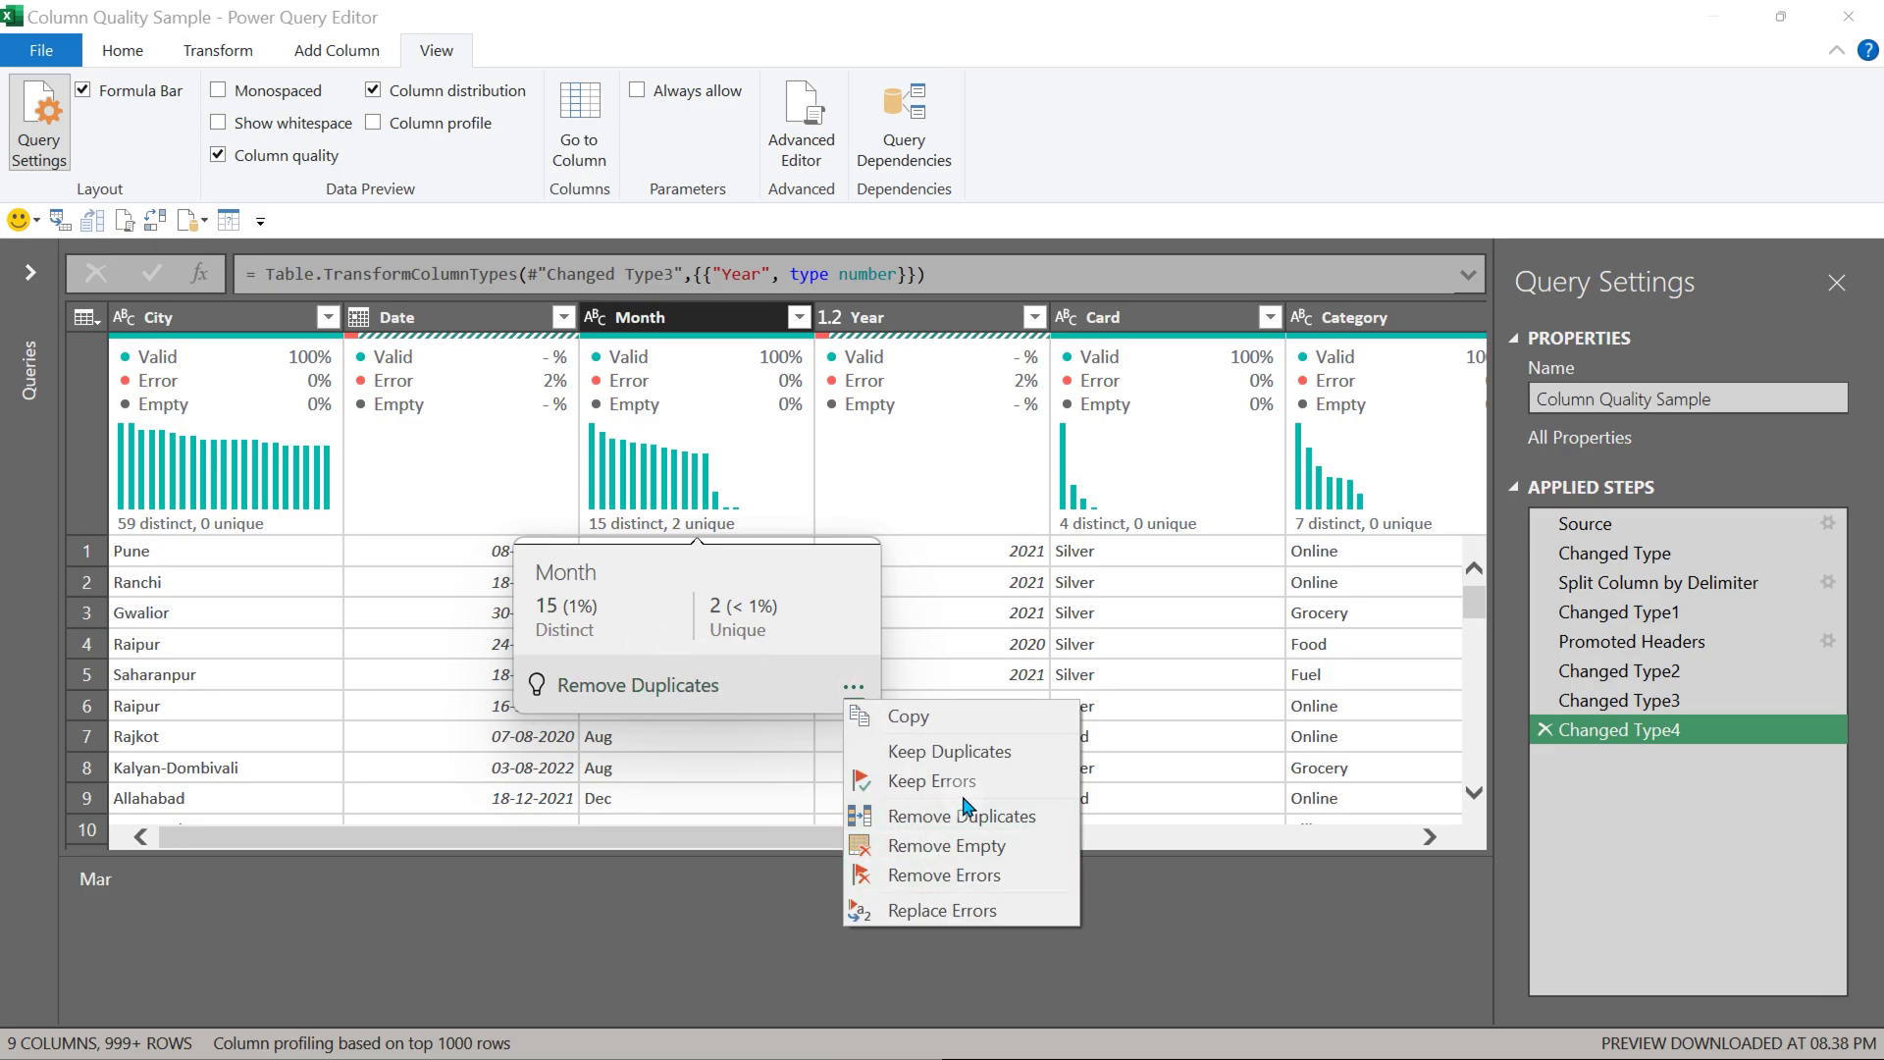
click(1165, 434)
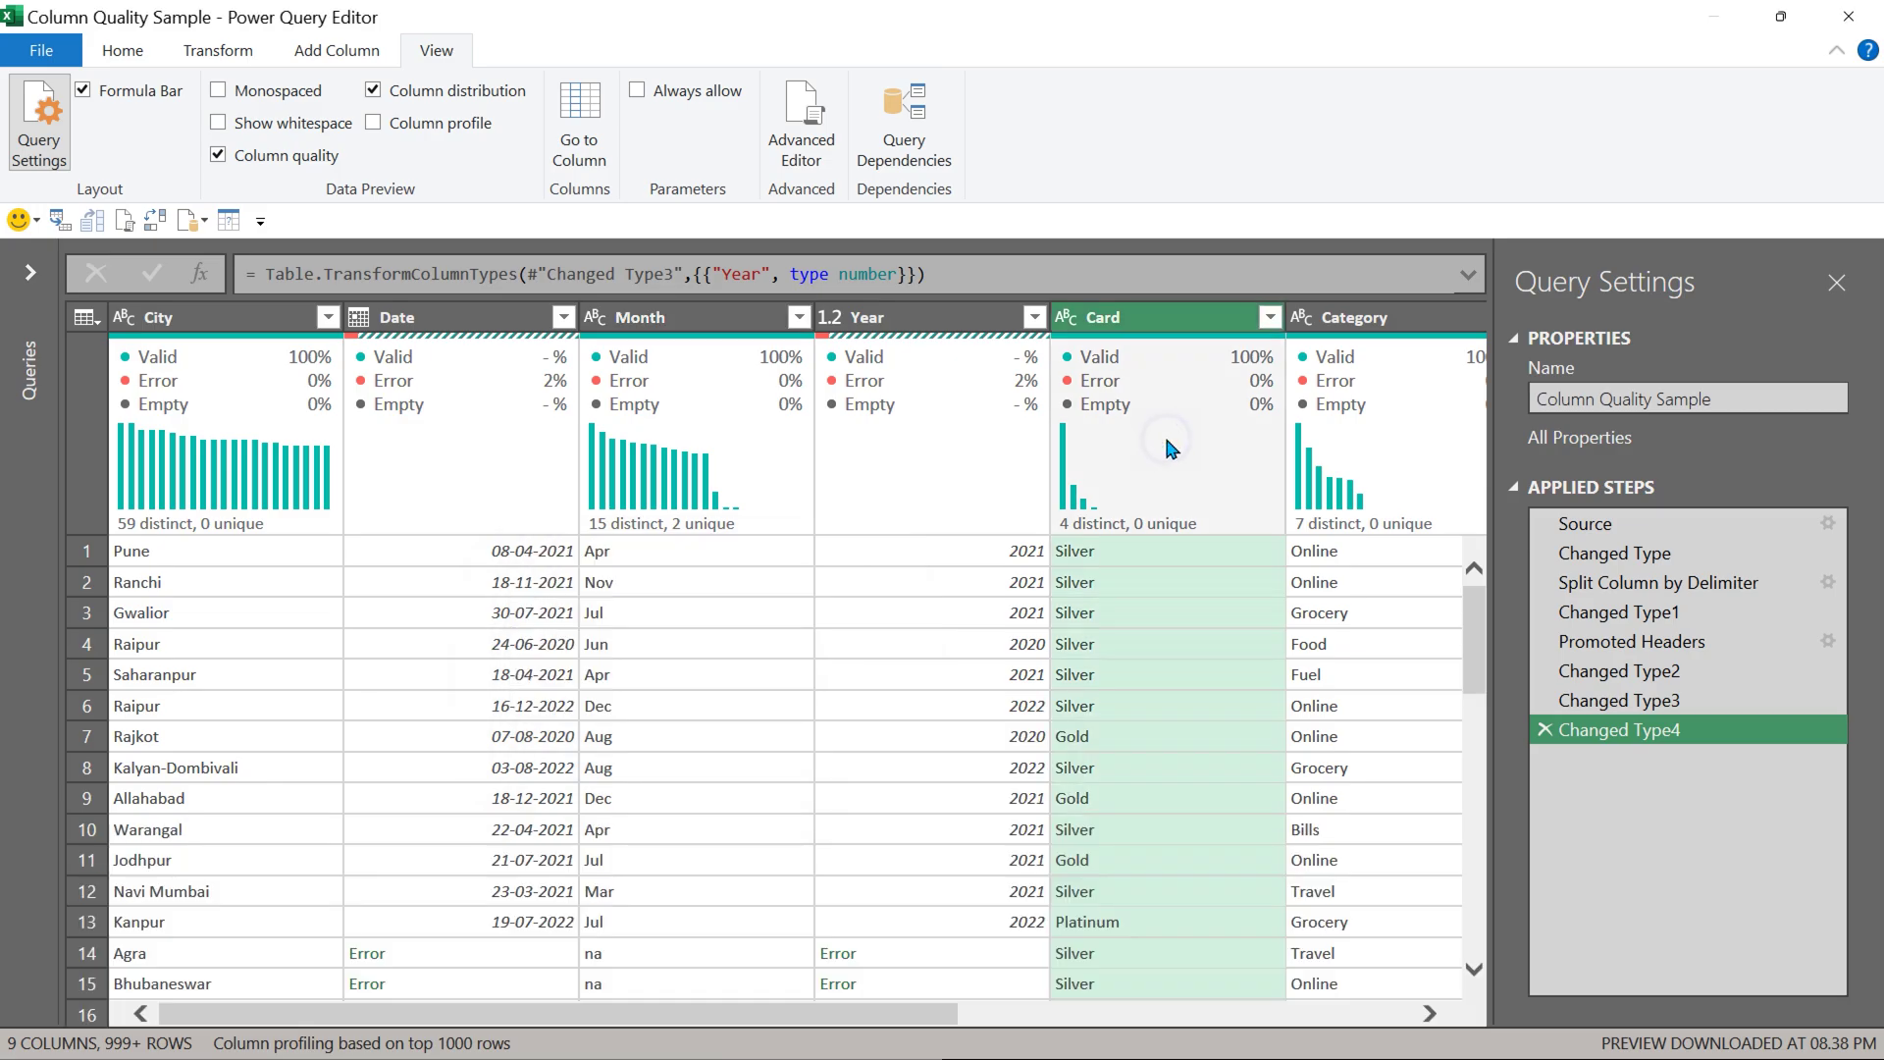
click(448, 125)
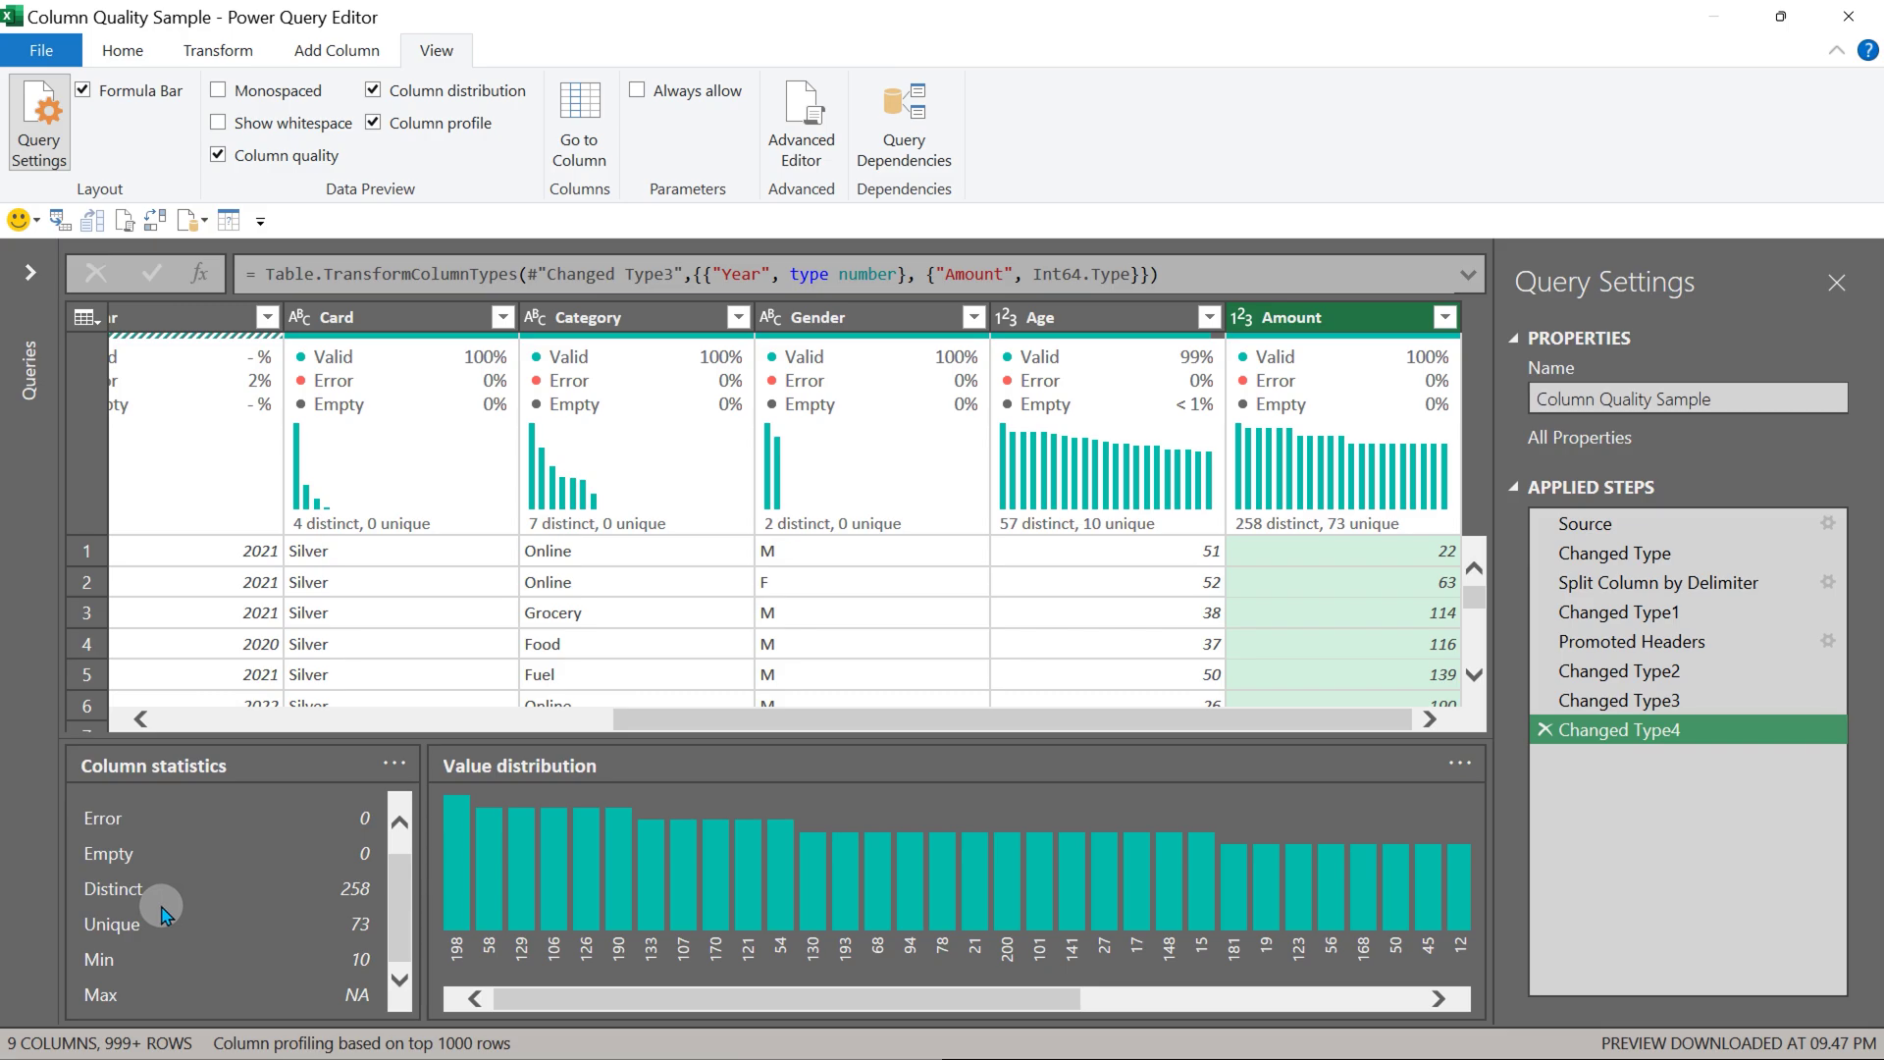
scroll(221, 927, up, 1)
scroll(273, 915, down, 1)
- Open the extra-options menus of Amount's Column statistics and Value distribution panes
click(394, 765)
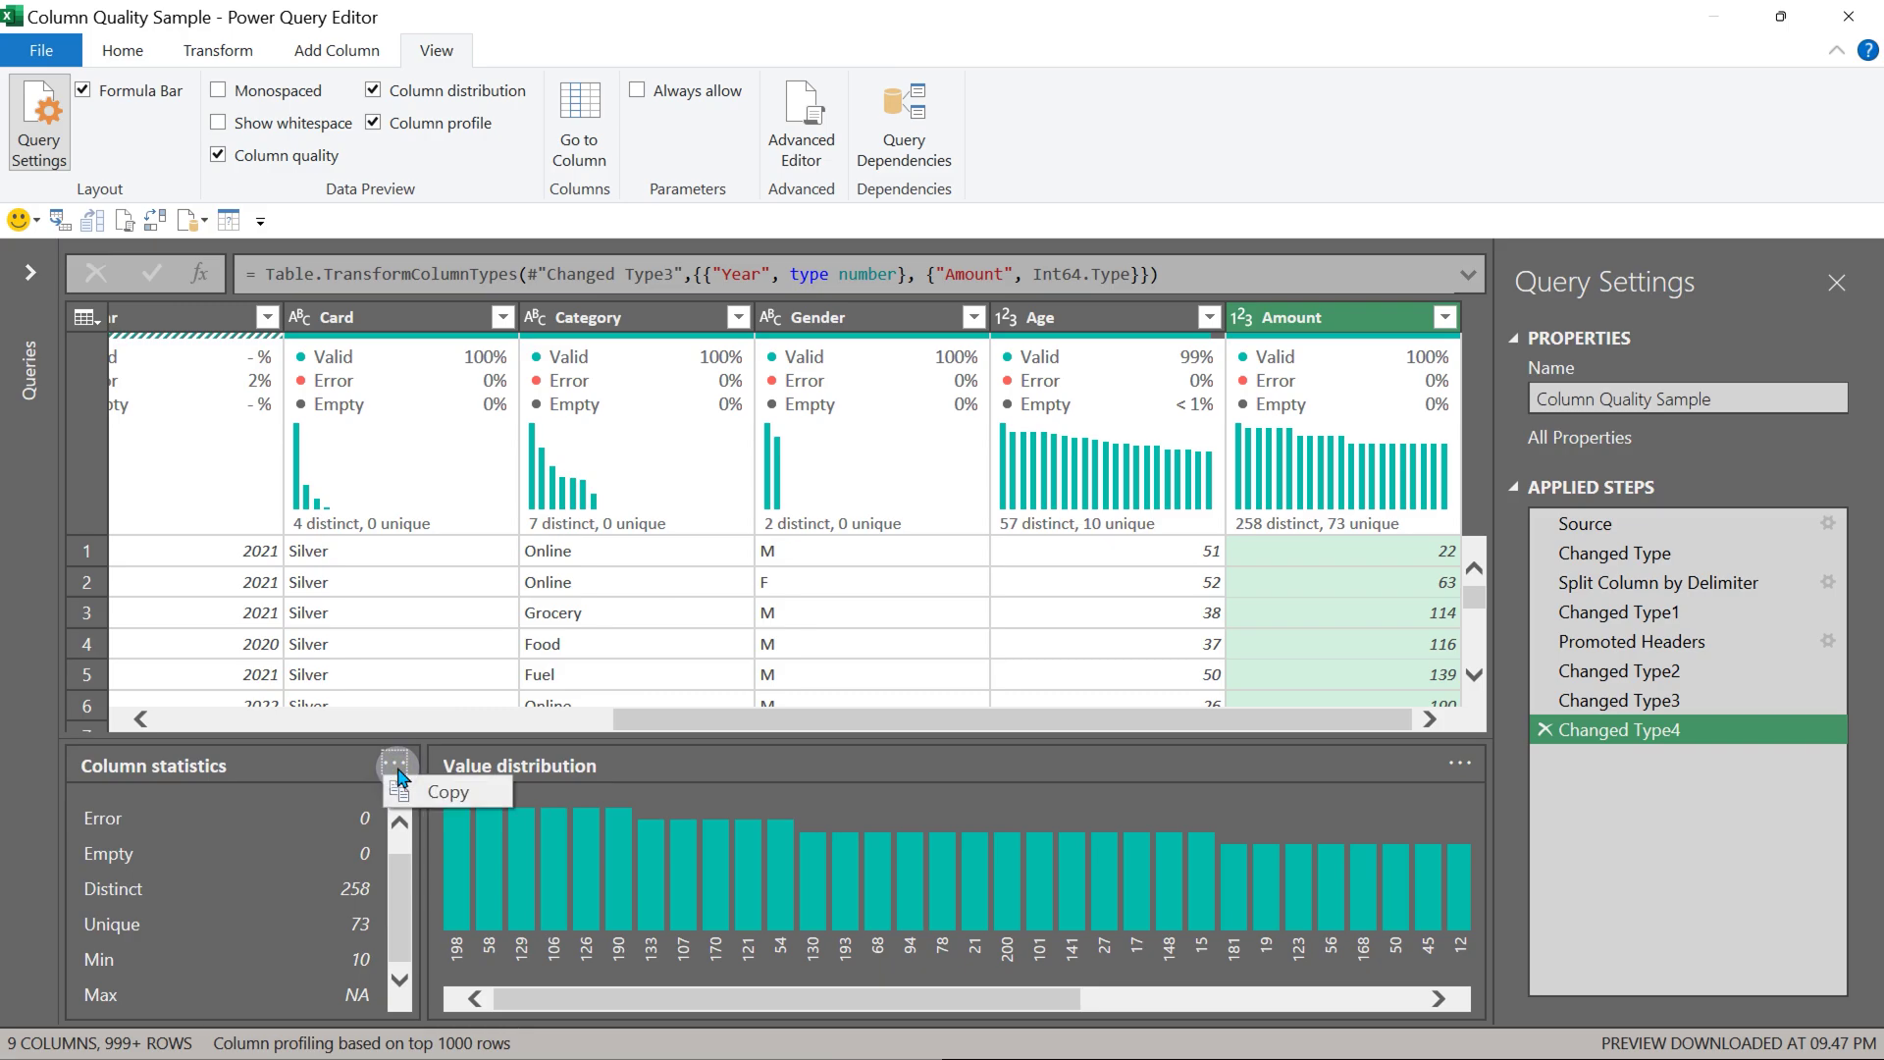
click(1457, 767)
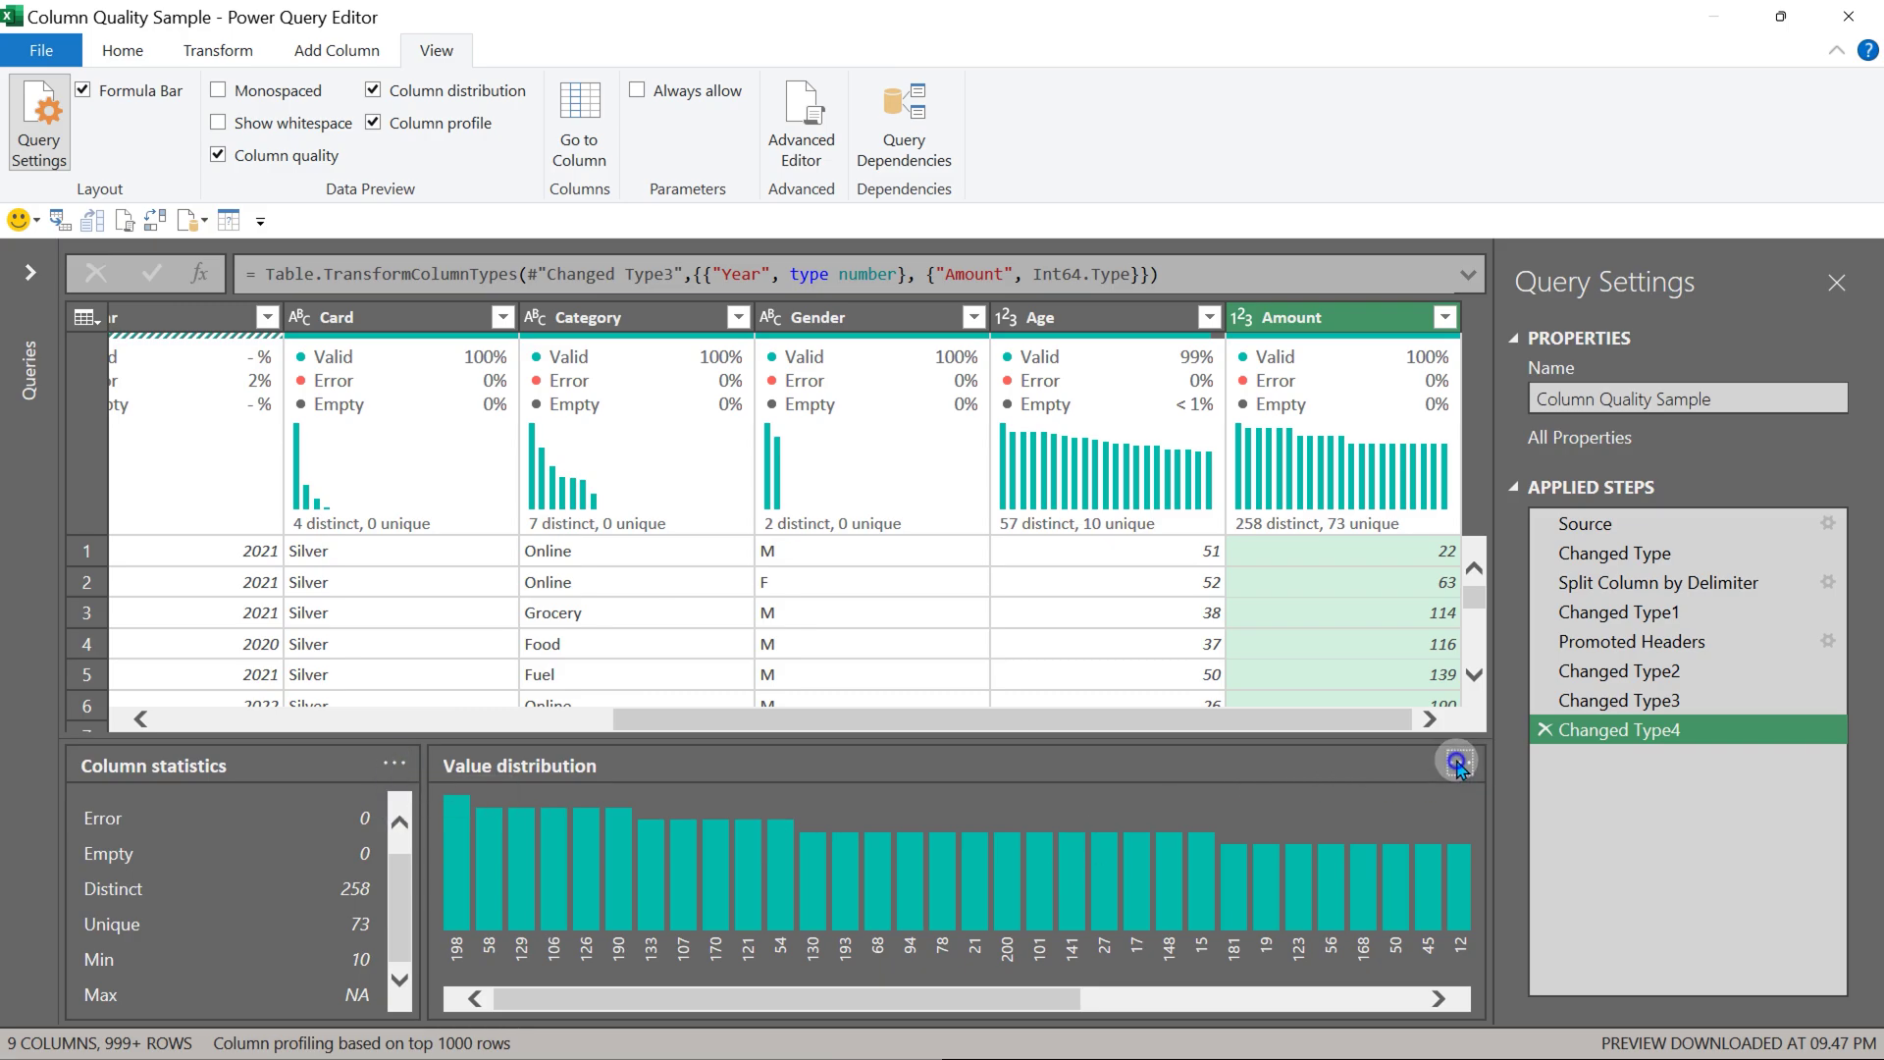